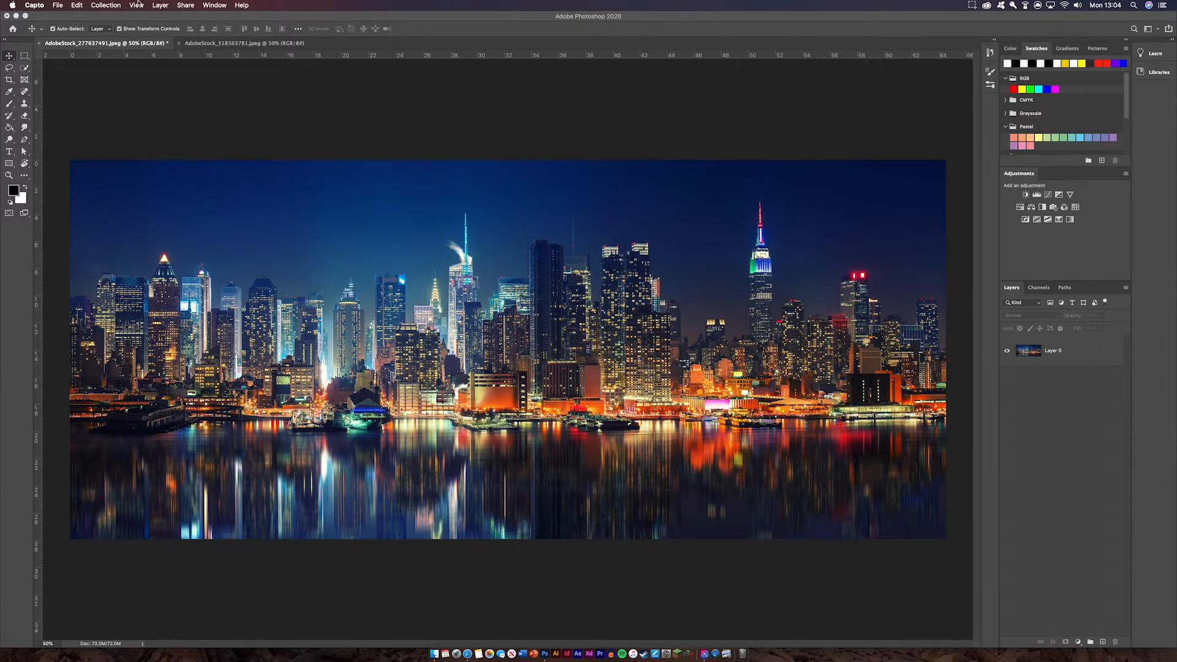
Convert the night skyline's Layer 0 to a Smart Object, and open and close its embedded contents.
left_click(227, 226)
left_click(1101, 356)
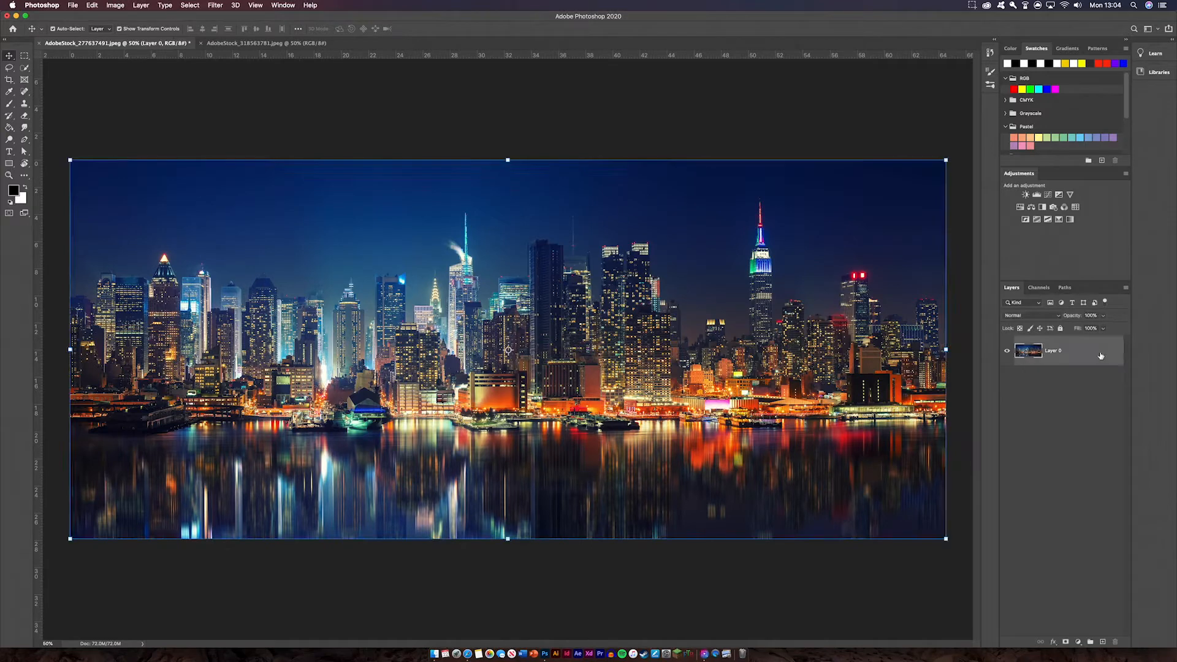
right_click(1110, 376)
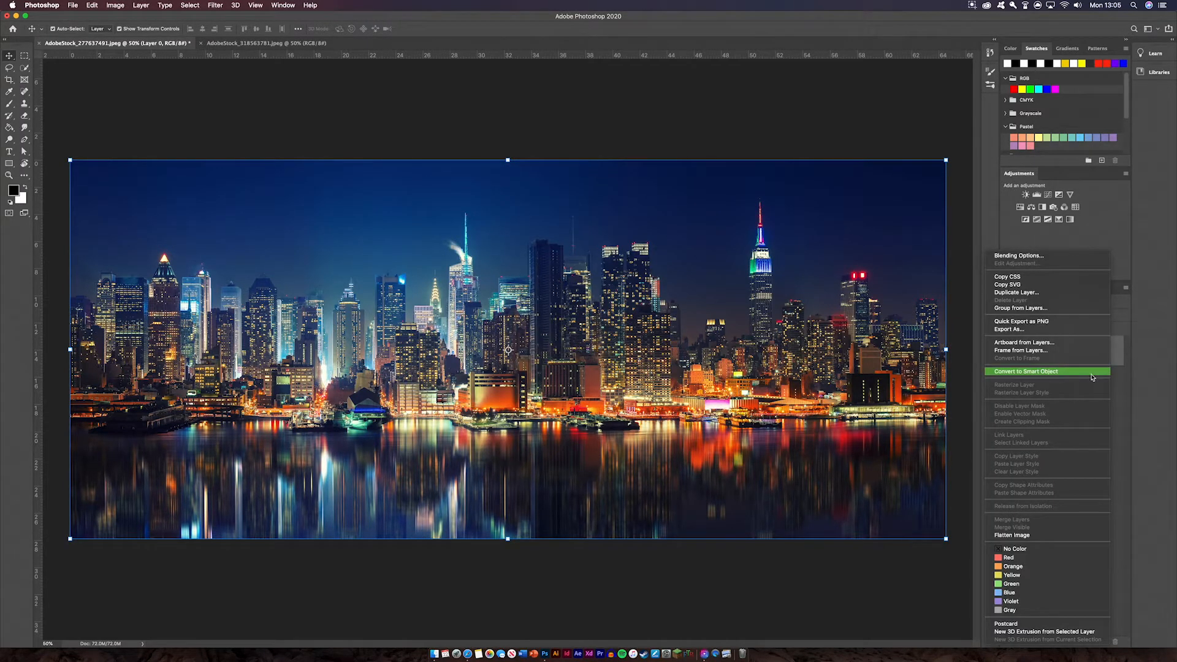
left_click(1092, 371)
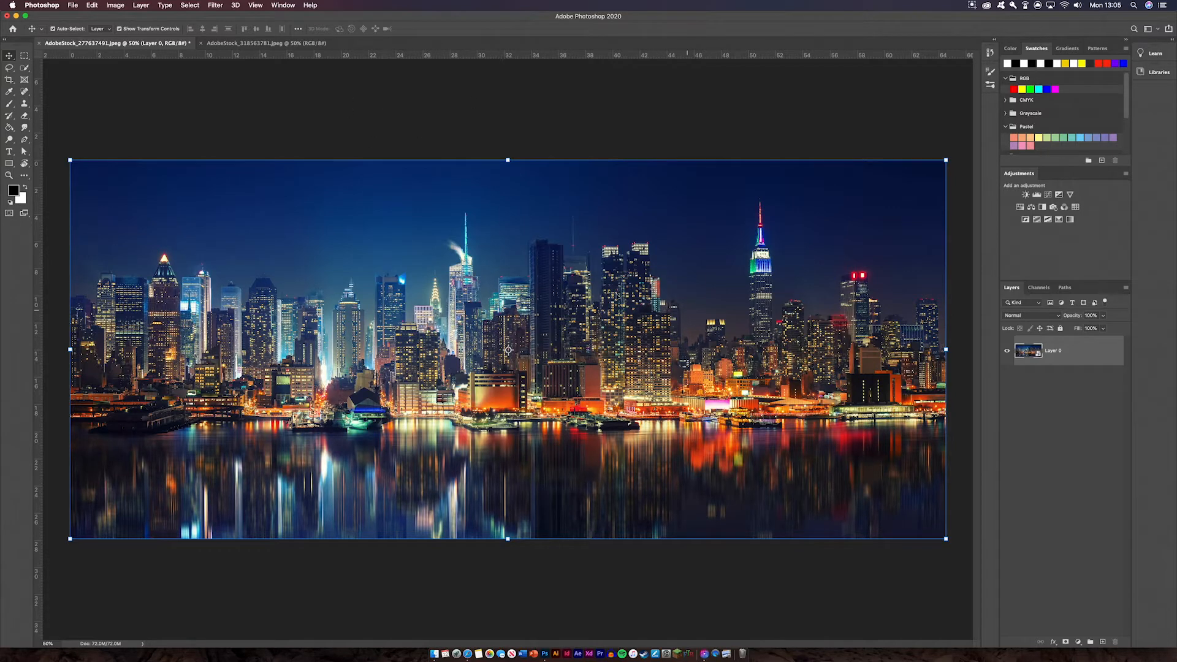
double_click(1029, 351)
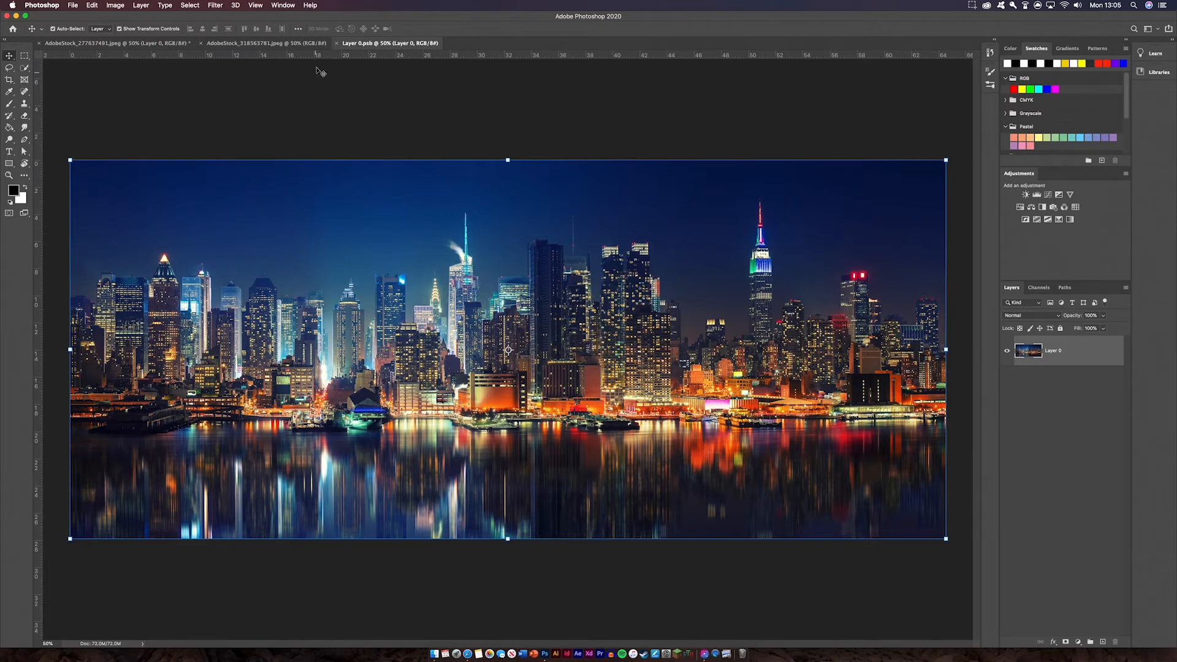
left_click(334, 43)
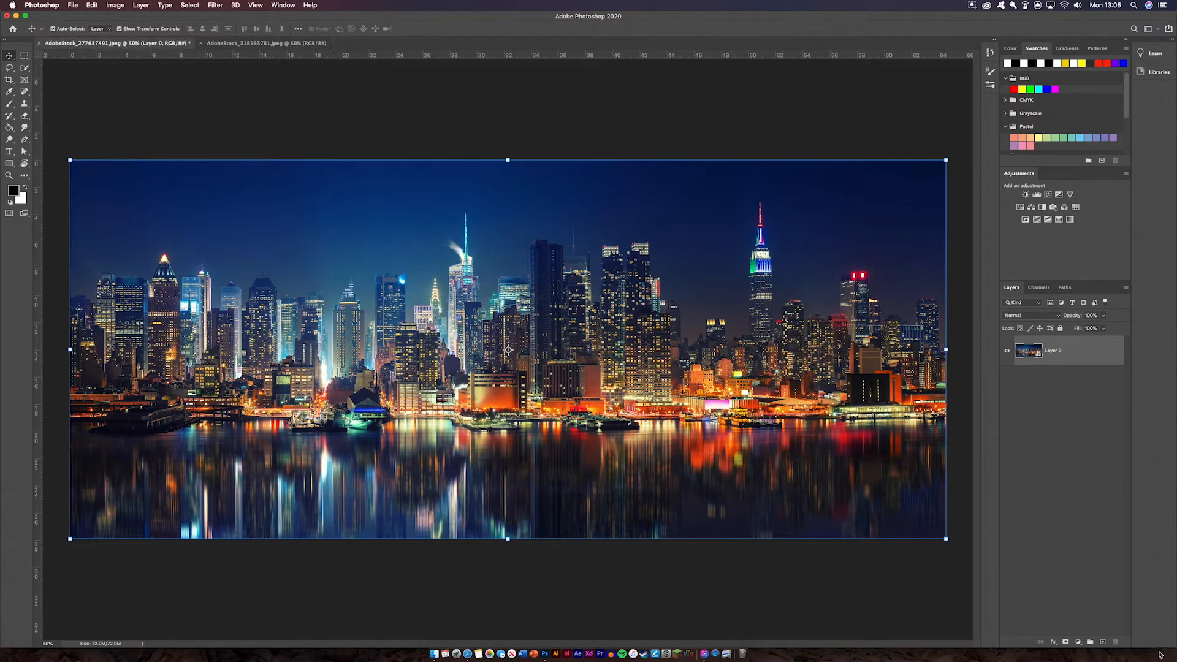
Try a Levels adjustment layer on the night skyline with the midtones darkened to 0.67, and delete it.
left_click(1079, 642)
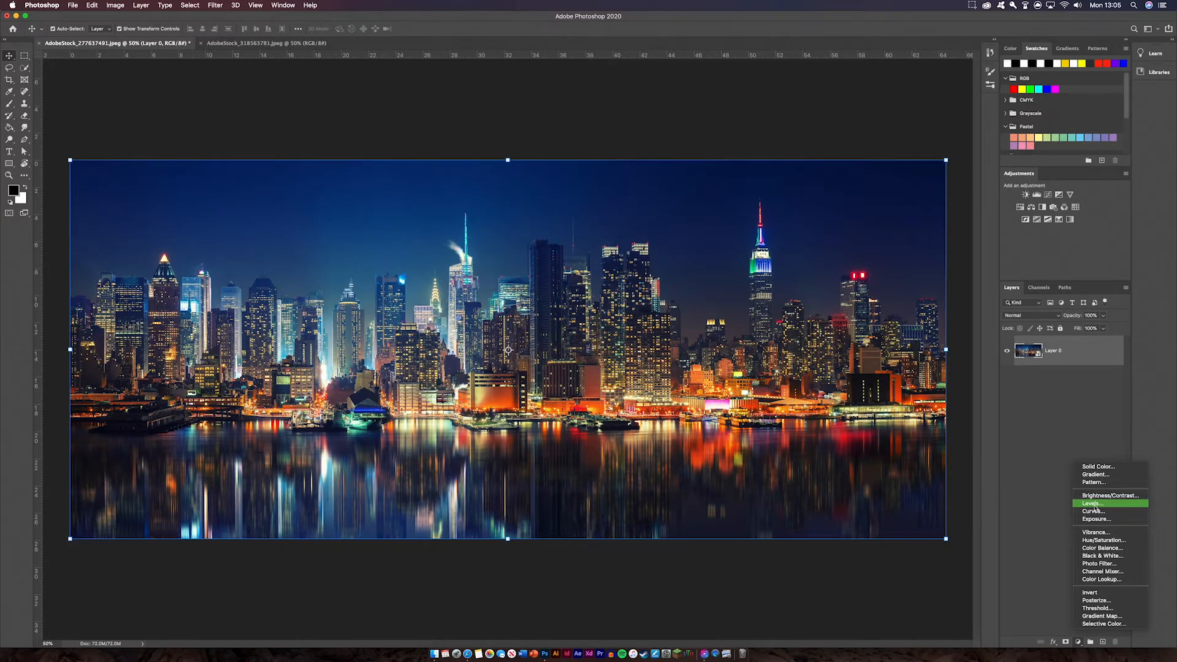
left_click(1080, 642)
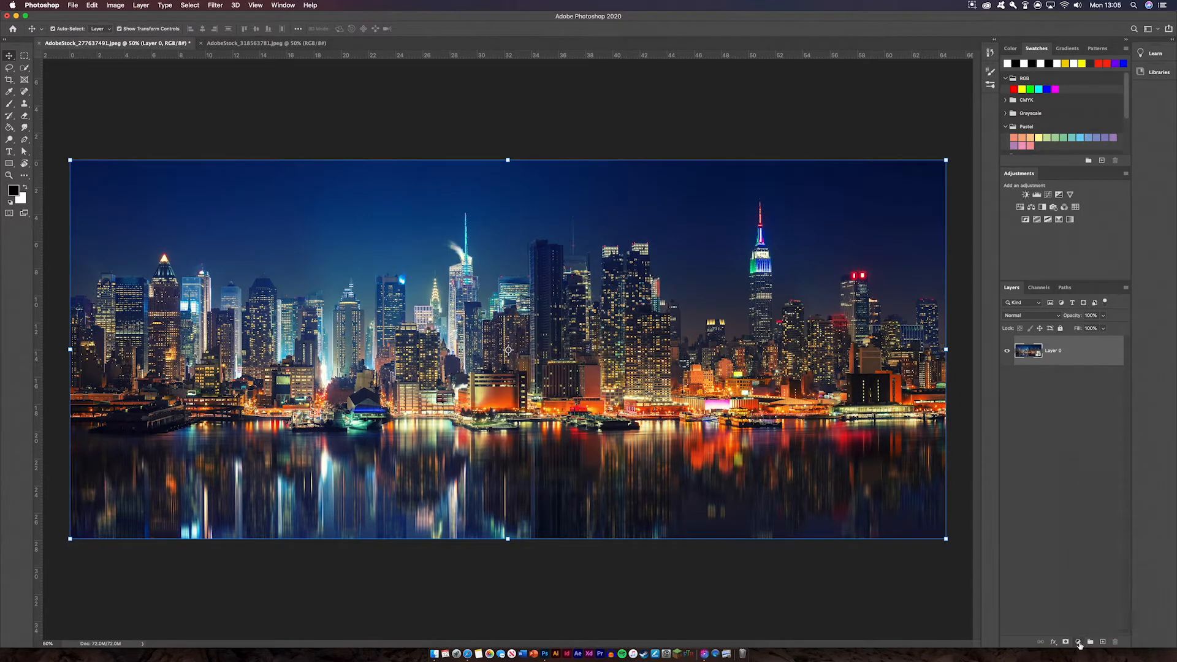
left_click(1080, 642)
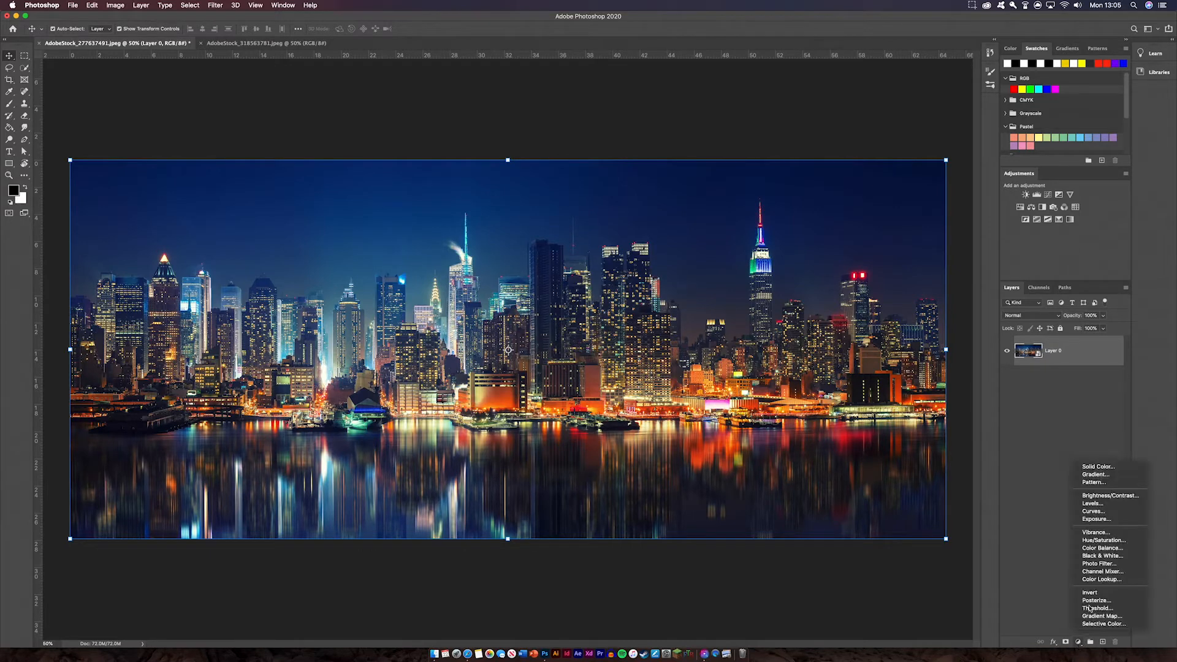
left_click(1098, 506)
left_click_drag(851, 111, 888, 87)
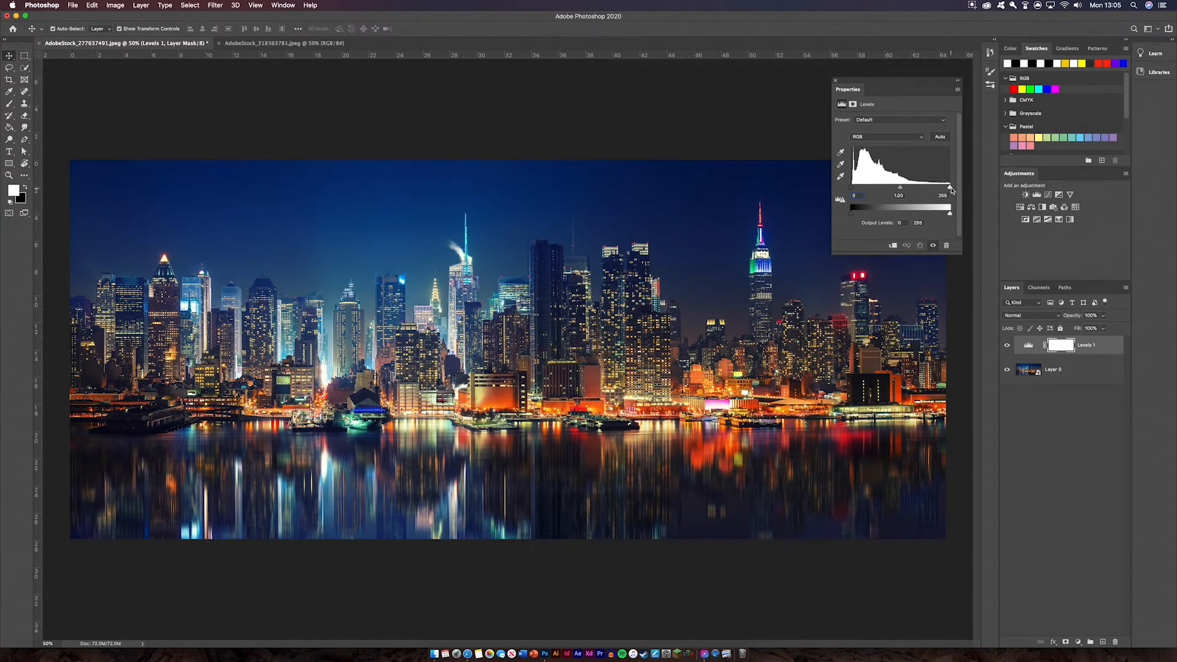
mouse_move(950, 188)
left_mouse_down()
mouse_move(917, 196)
mouse_move(951, 188)
left_mouse_up()
mouse_move(902, 191)
left_mouse_down()
mouse_move(920, 193)
mouse_move(879, 192)
mouse_move(918, 190)
left_mouse_up()
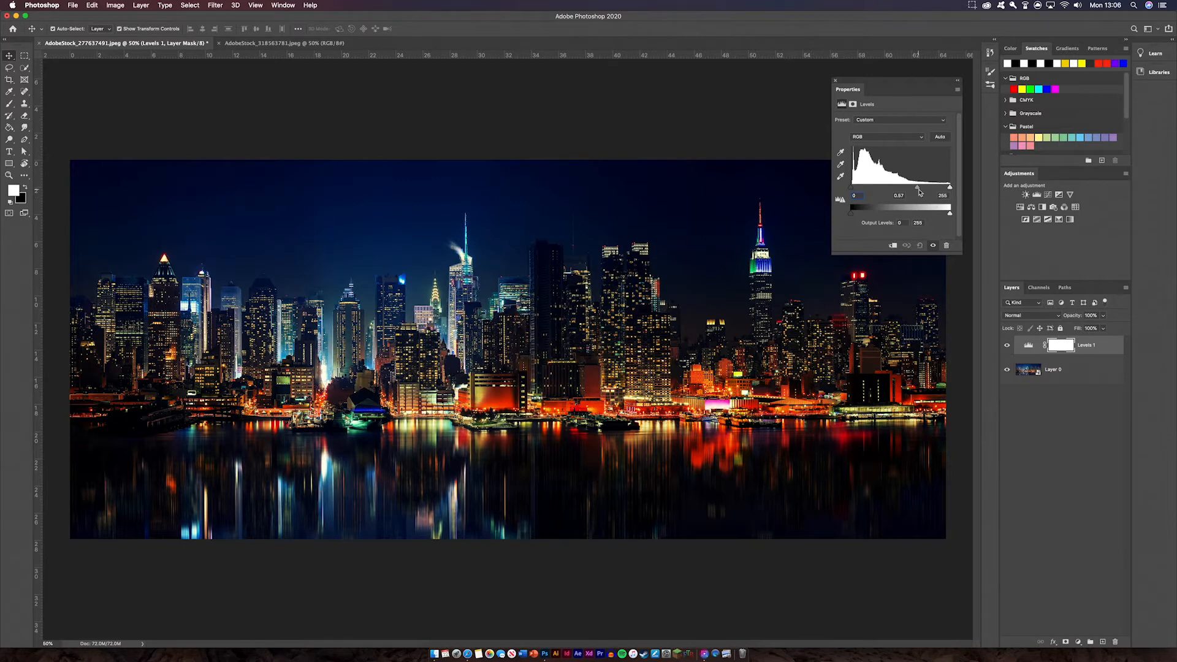
left_click_drag(917, 191, 868, 191)
key("BackSpace")
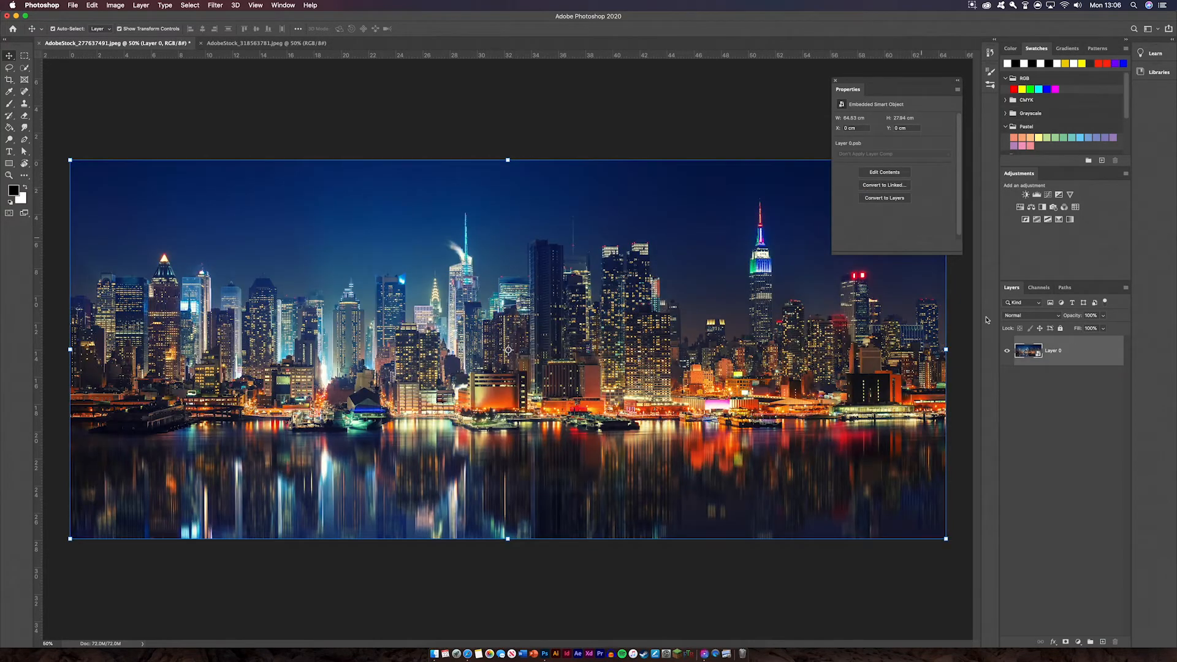
Add a Levels adjustment layer above the night skyline and brighten its midtones to 2.13.
left_click(1037, 194)
left_click_drag(901, 189, 881, 188)
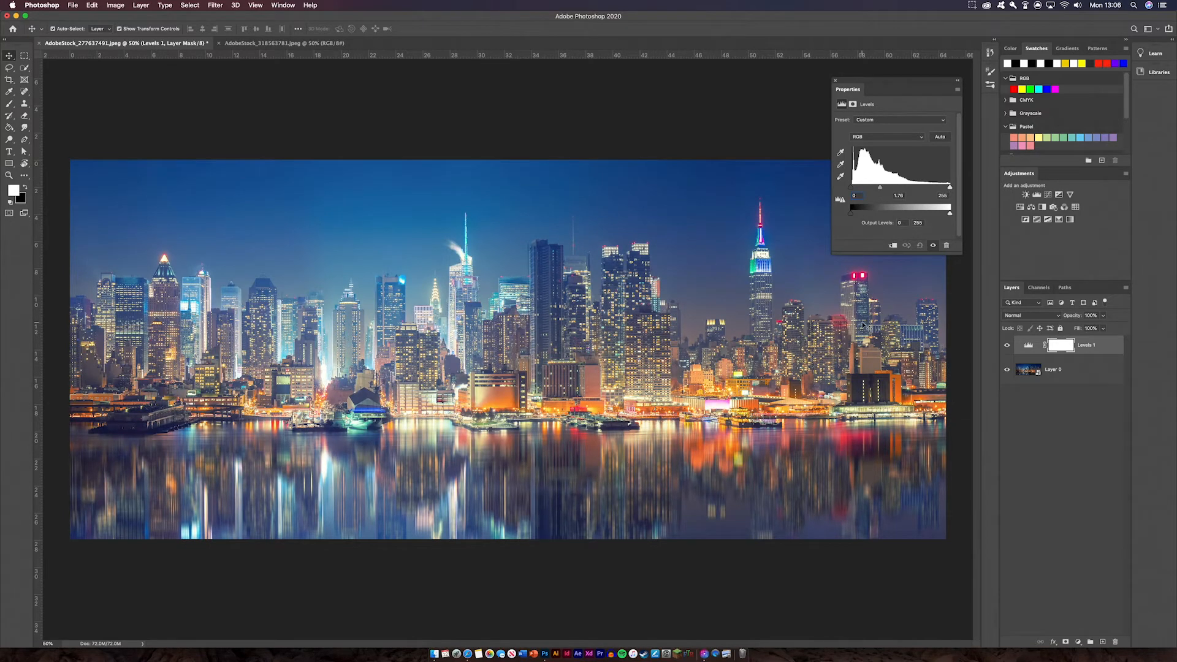
left_click_drag(880, 188, 875, 190)
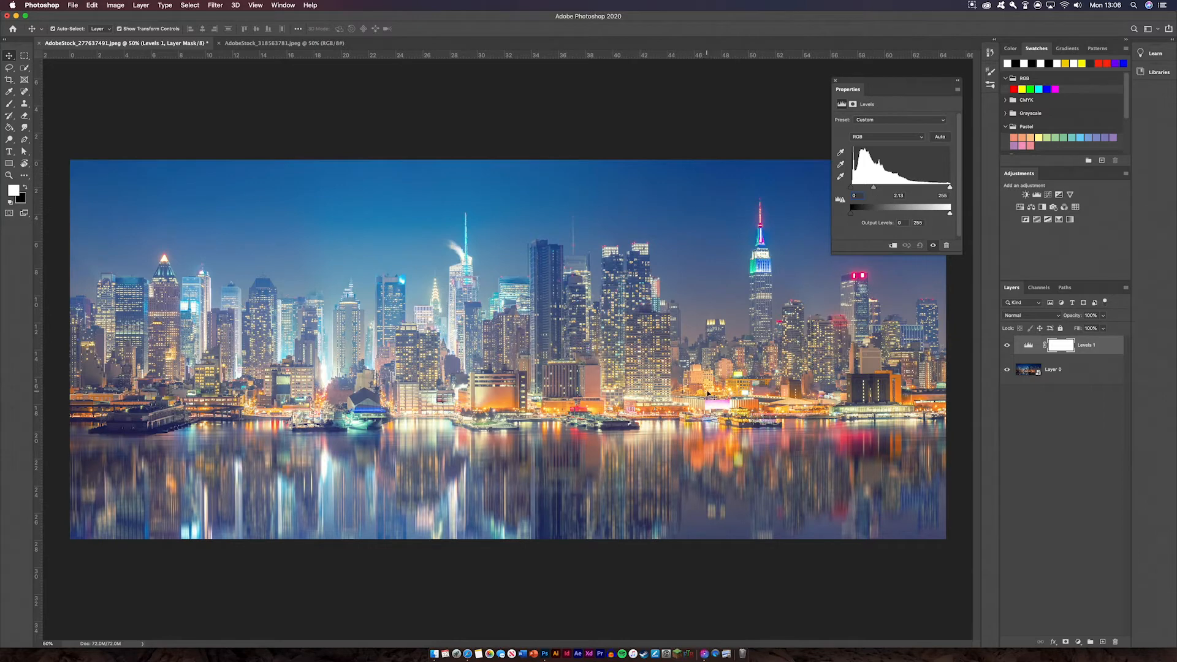
Try darker midtones in the night skyline's Levels adjustment, and undo the midtone changes back to 1.00.
left_click_drag(875, 189, 919, 188)
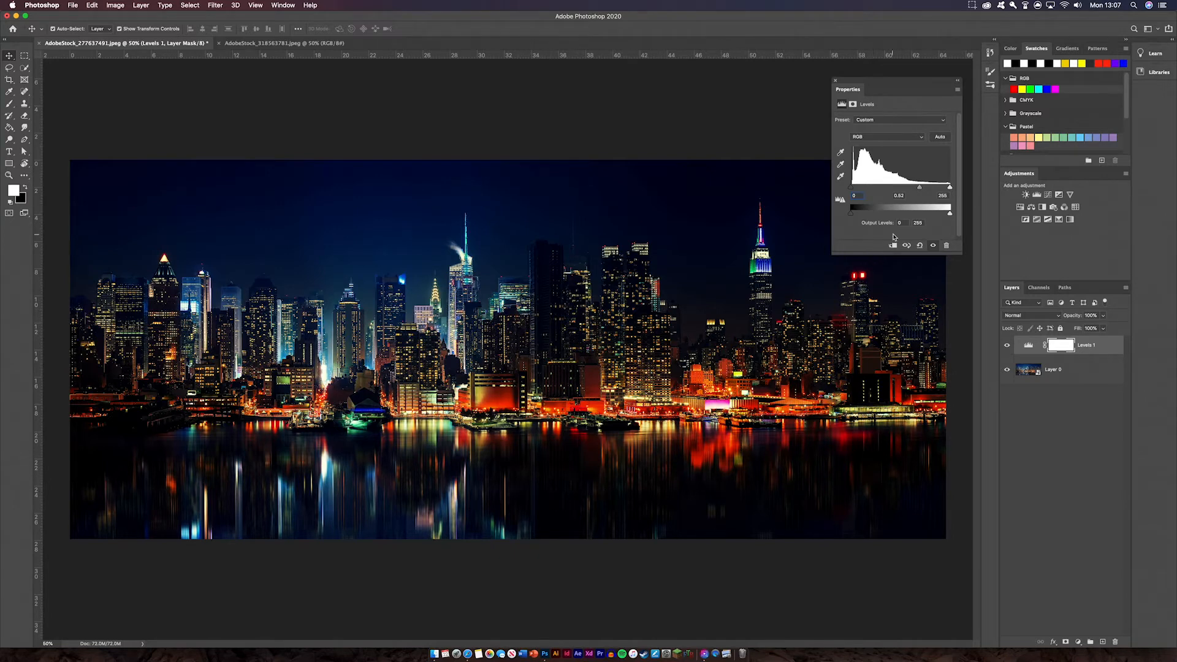
left_click_drag(919, 187, 898, 189)
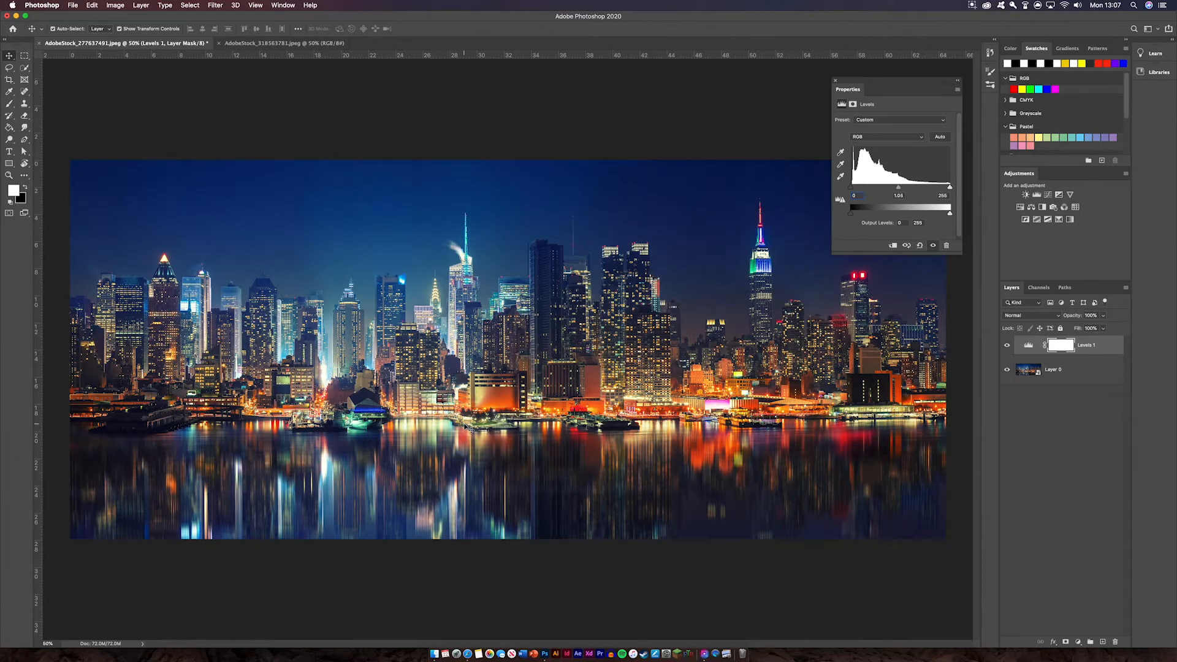
key("super+z")
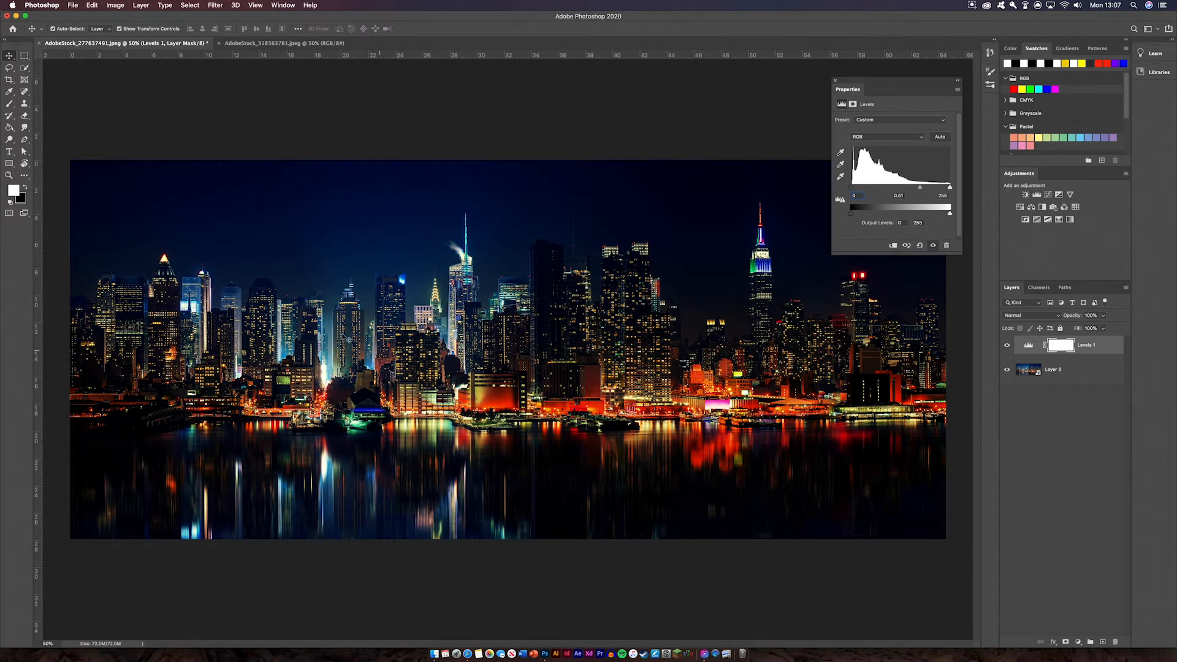
key("super+z")
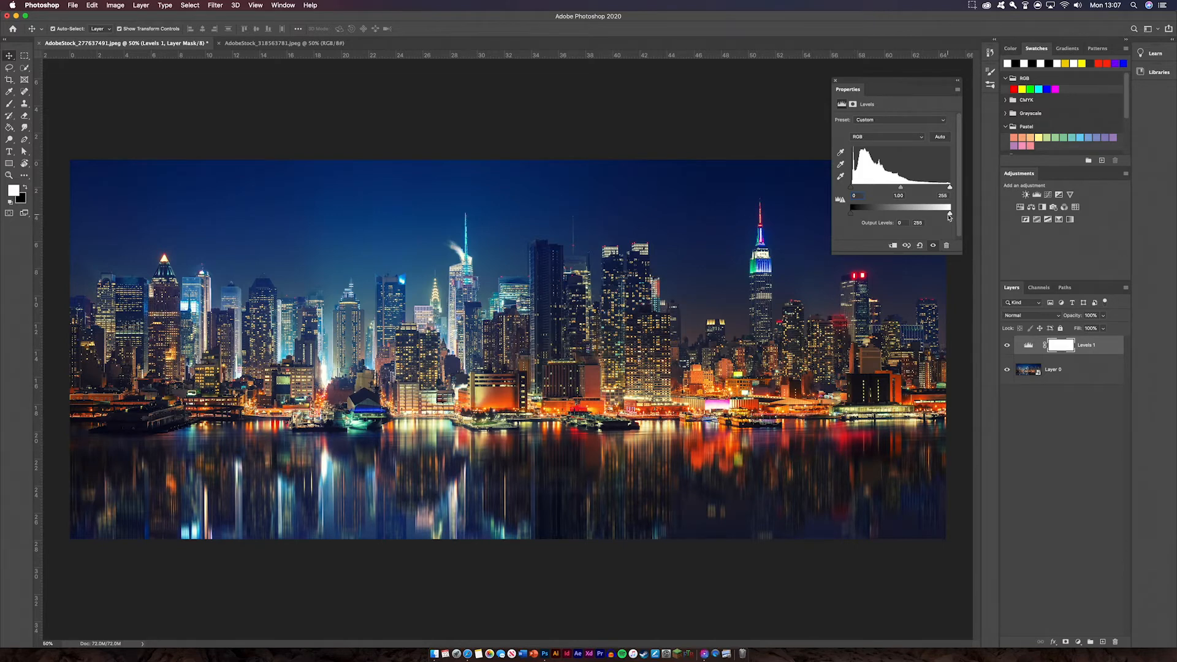
Try a lower white output level and a raised black output level, restoring them to 255 and 0.
left_click_drag(950, 214, 907, 216)
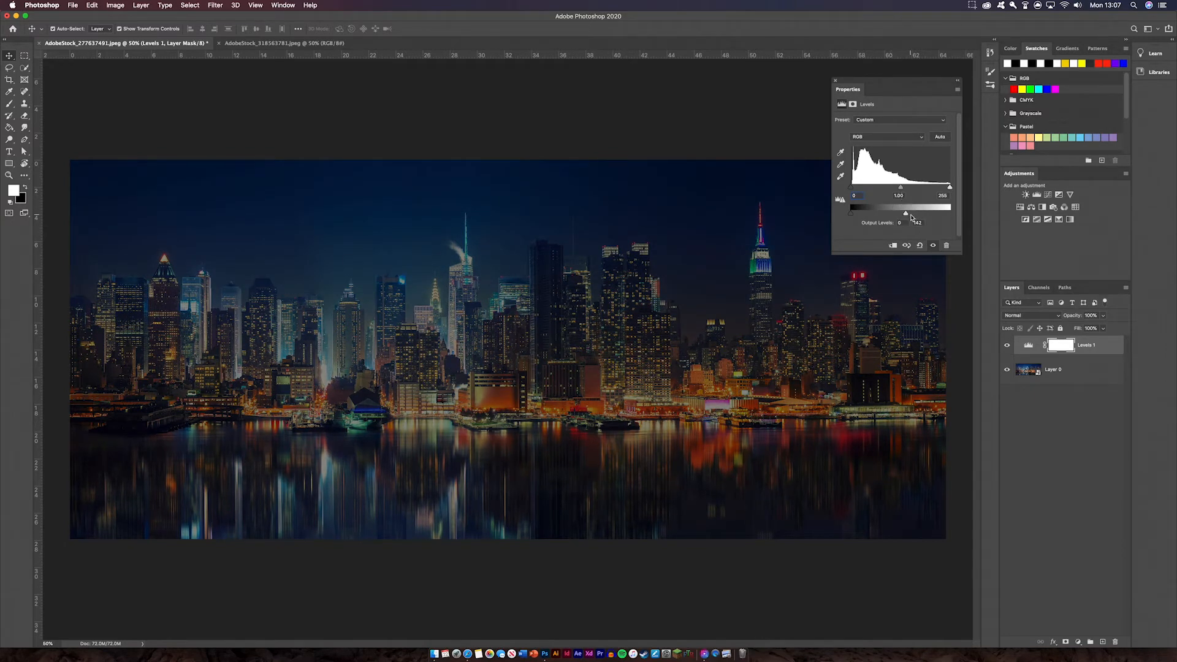
left_click_drag(912, 217, 950, 216)
left_click_drag(852, 213, 900, 216)
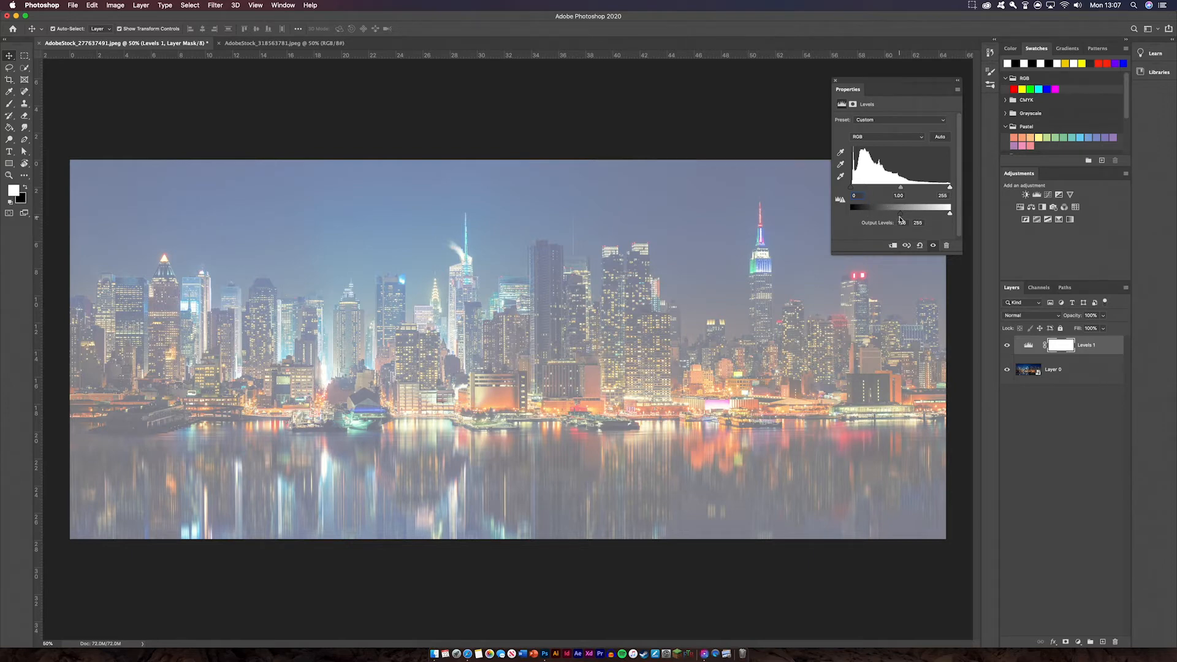
left_click_drag(901, 219, 848, 218)
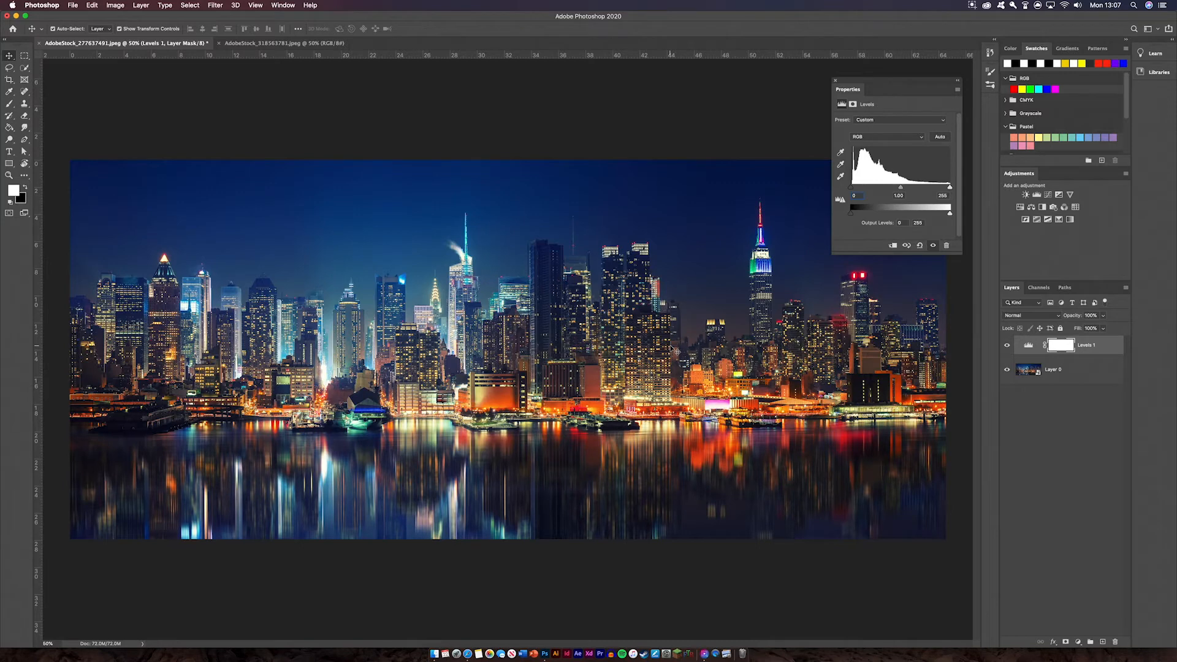
left_click_drag(851, 213, 900, 214)
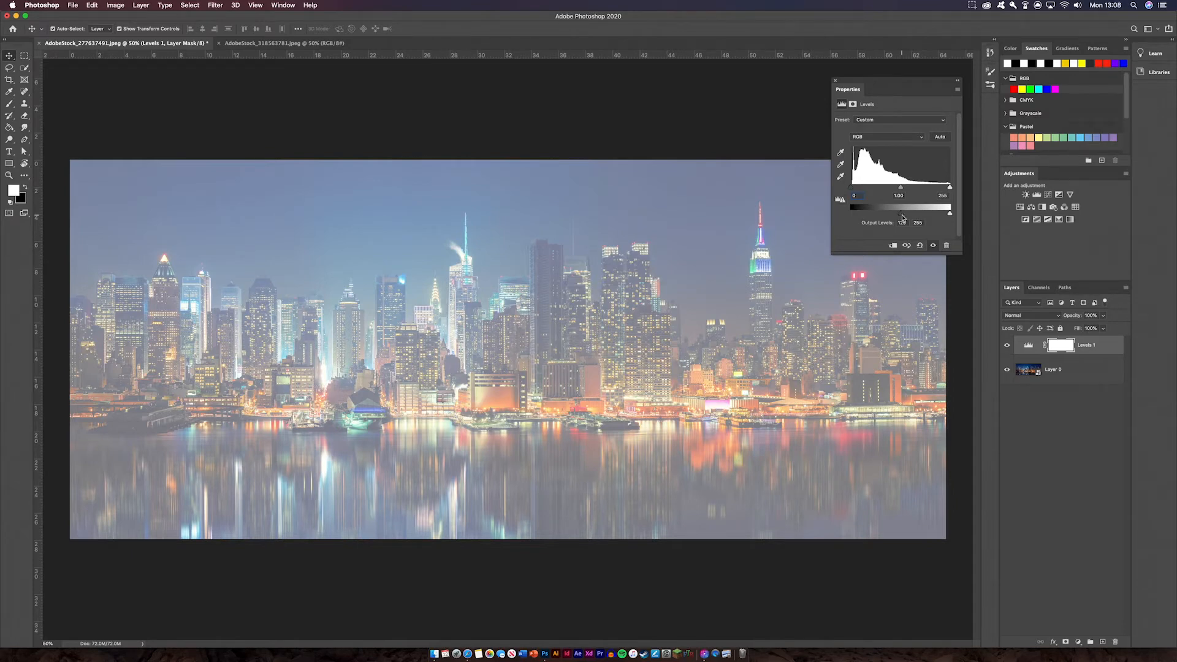
left_click_drag(903, 217, 849, 221)
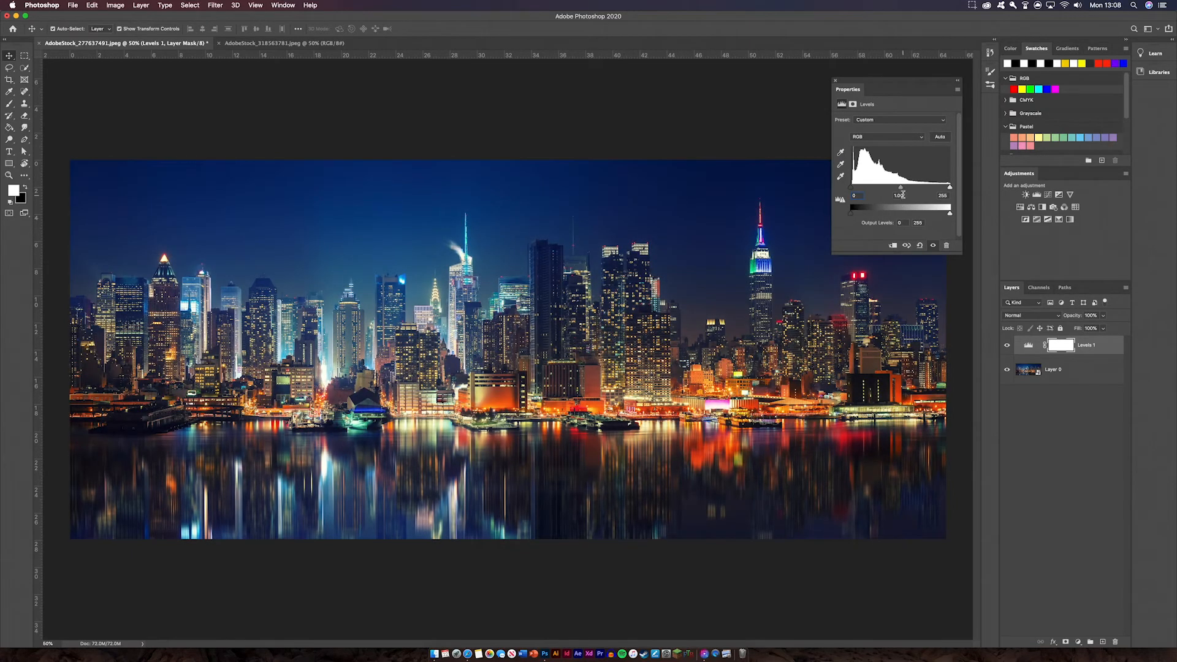
Darken the midtones of the night skyline's Levels adjustment.
left_click_drag(902, 192, 921, 191)
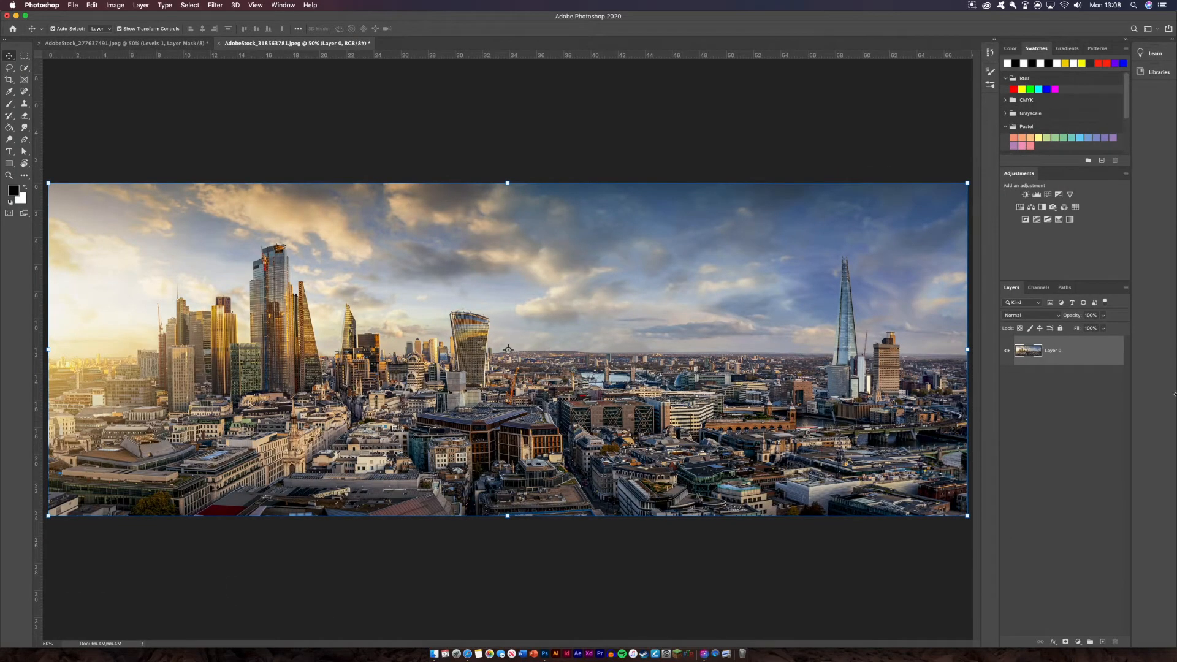
double_click(1082, 359)
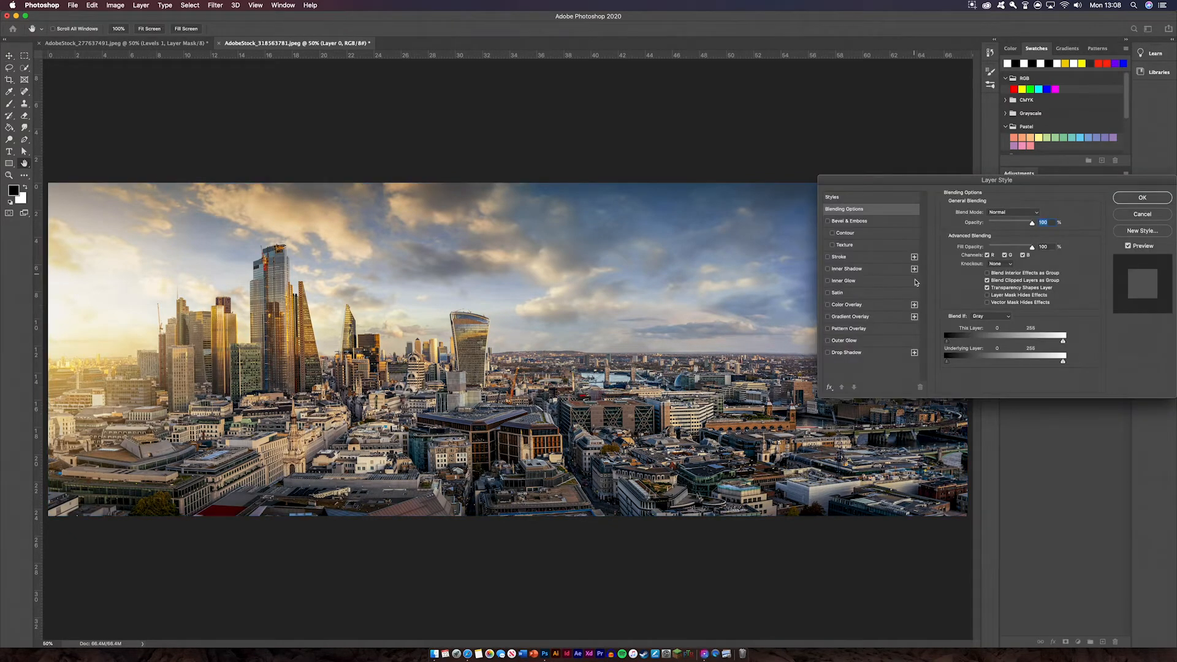
left_click(1142, 198)
key("v")
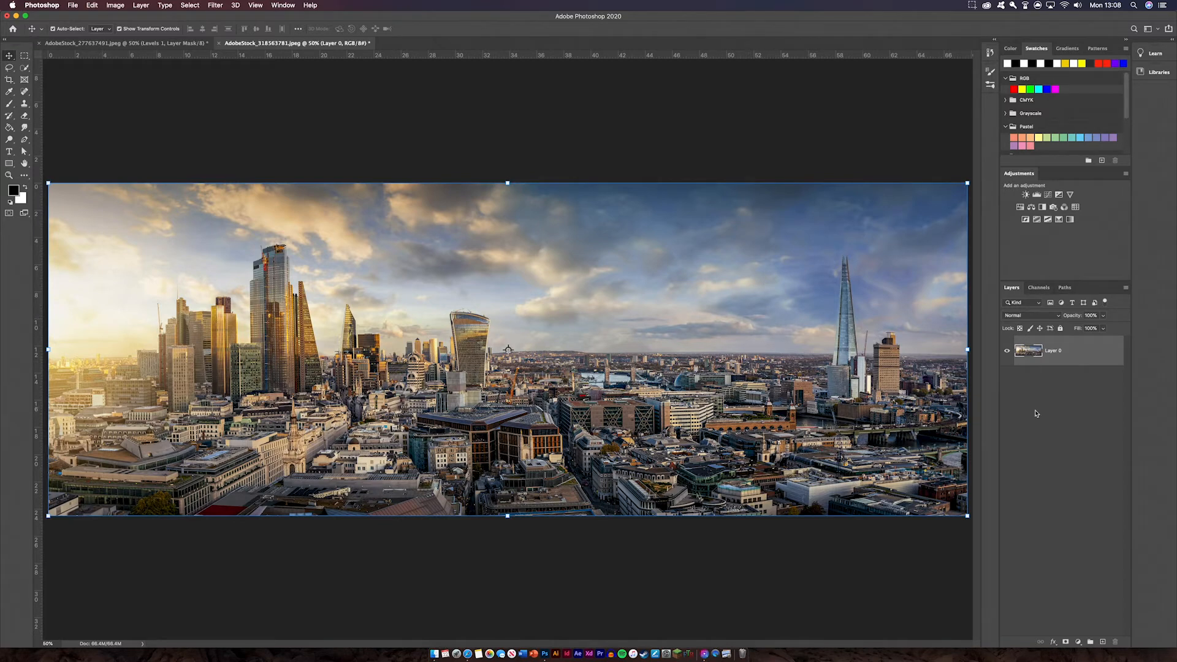
Add a Levels adjustment layer above Layer 0 in the daytime city image and move its settings clear of the tower.
left_click(1078, 642)
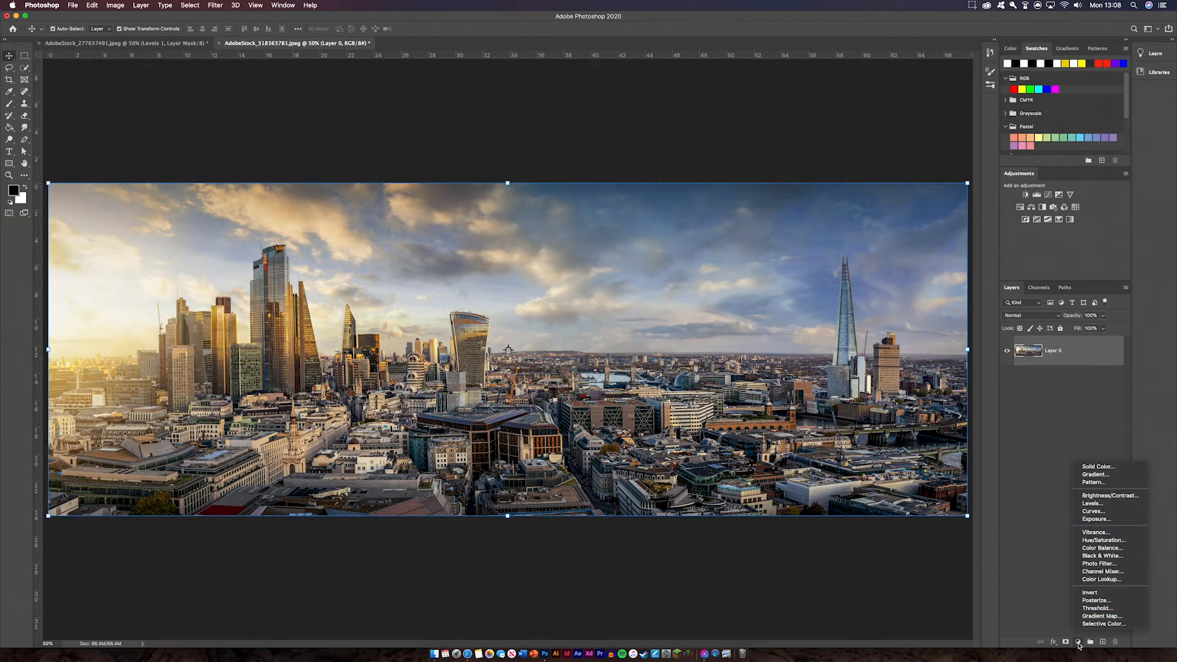
left_click(1101, 504)
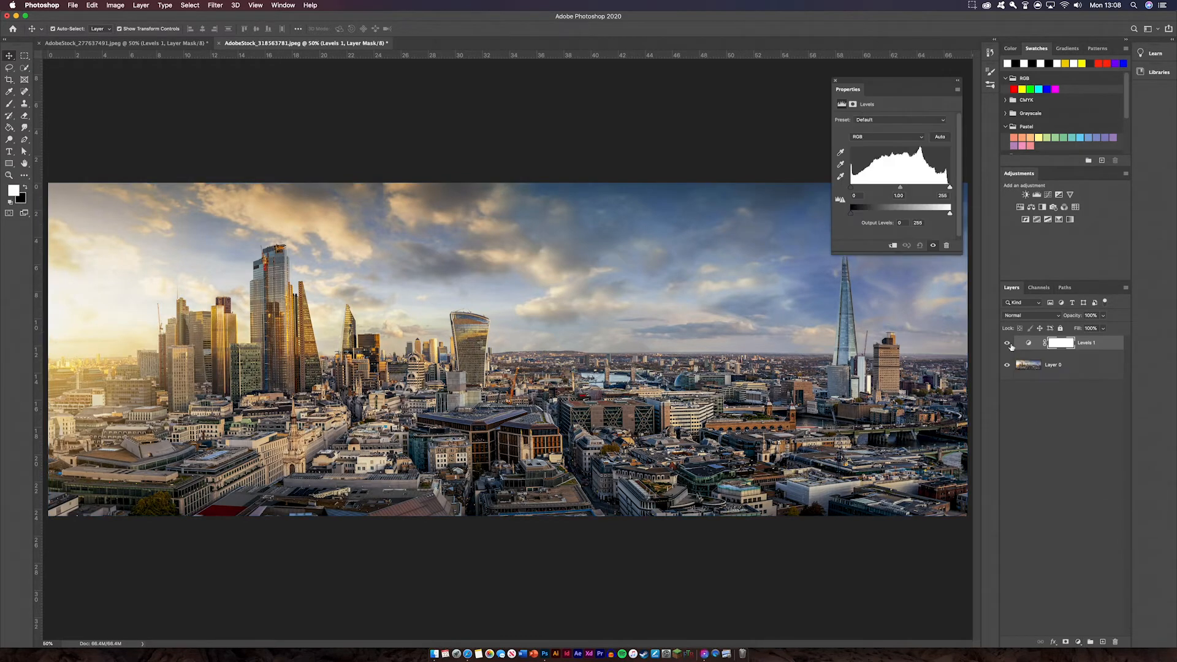
left_click_drag(896, 91, 863, 83)
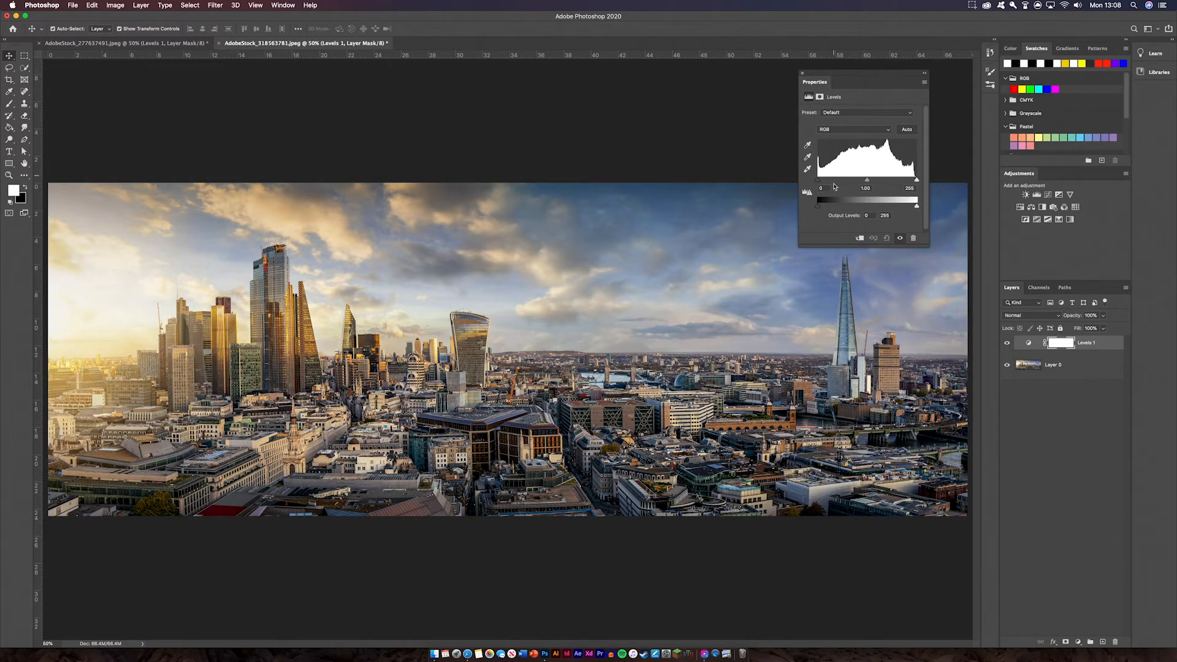
Try stronger contrast with the black input level at 80 and the white input level at about 205.
left_click(917, 180)
left_click_drag(917, 182, 915, 182)
left_click_drag(819, 180, 850, 181)
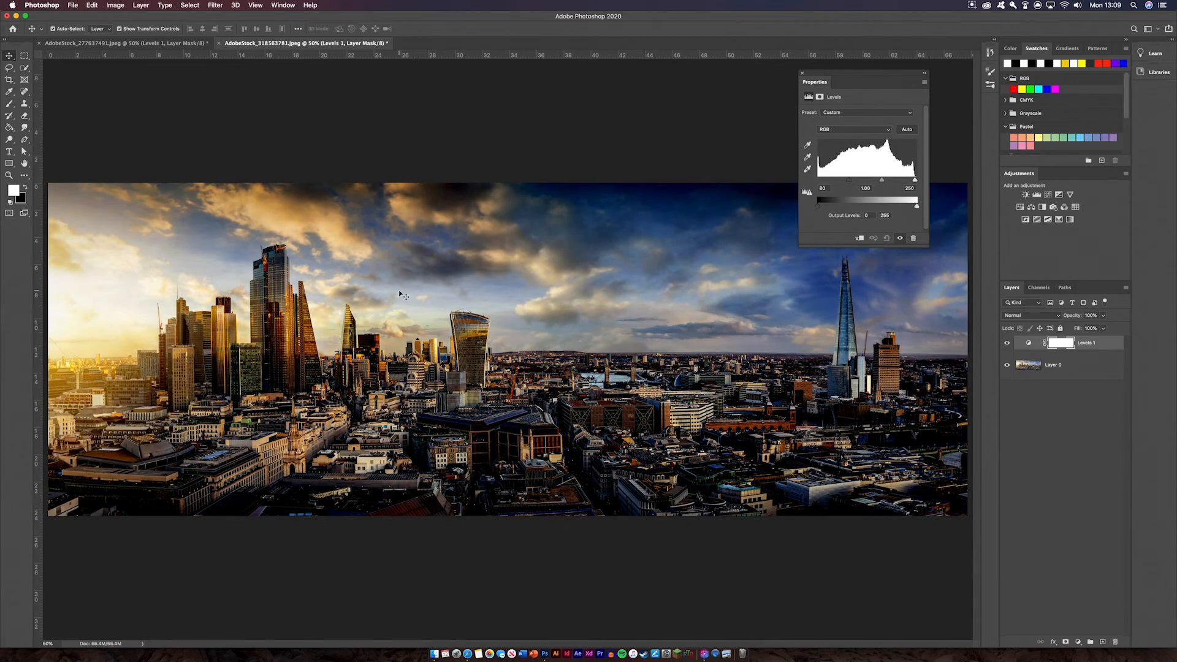
left_click_drag(918, 185, 898, 185)
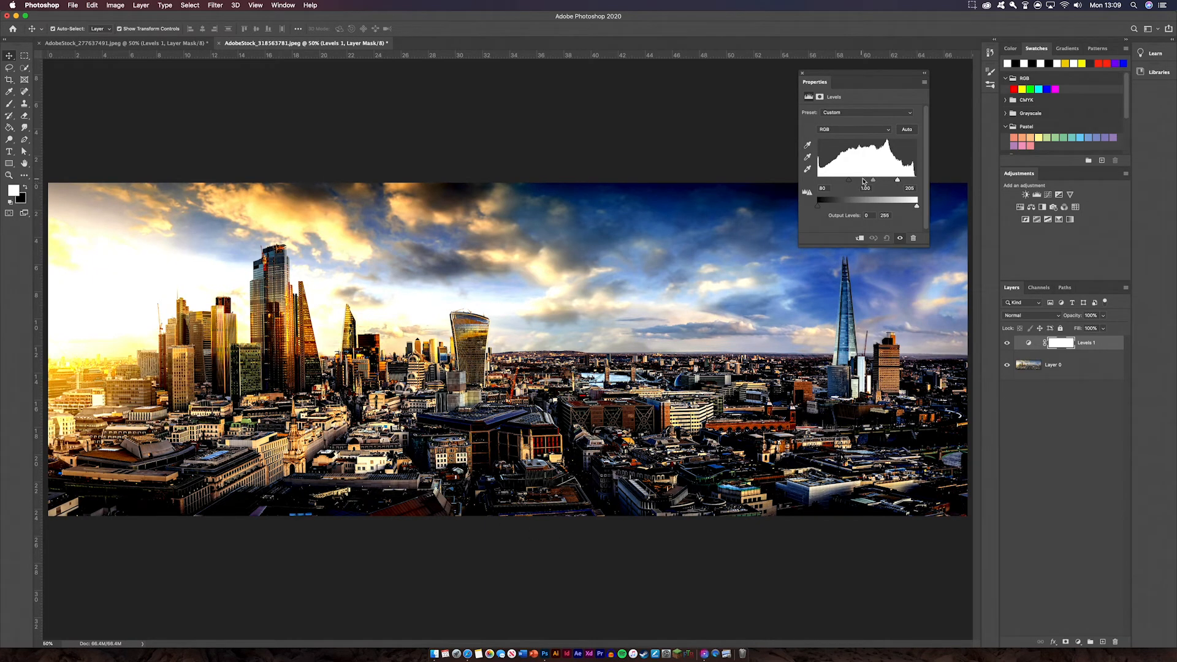
Toggle the Levels adjustment layer's visibility twice to compare the daytime city image before and after.
left_click(1008, 344)
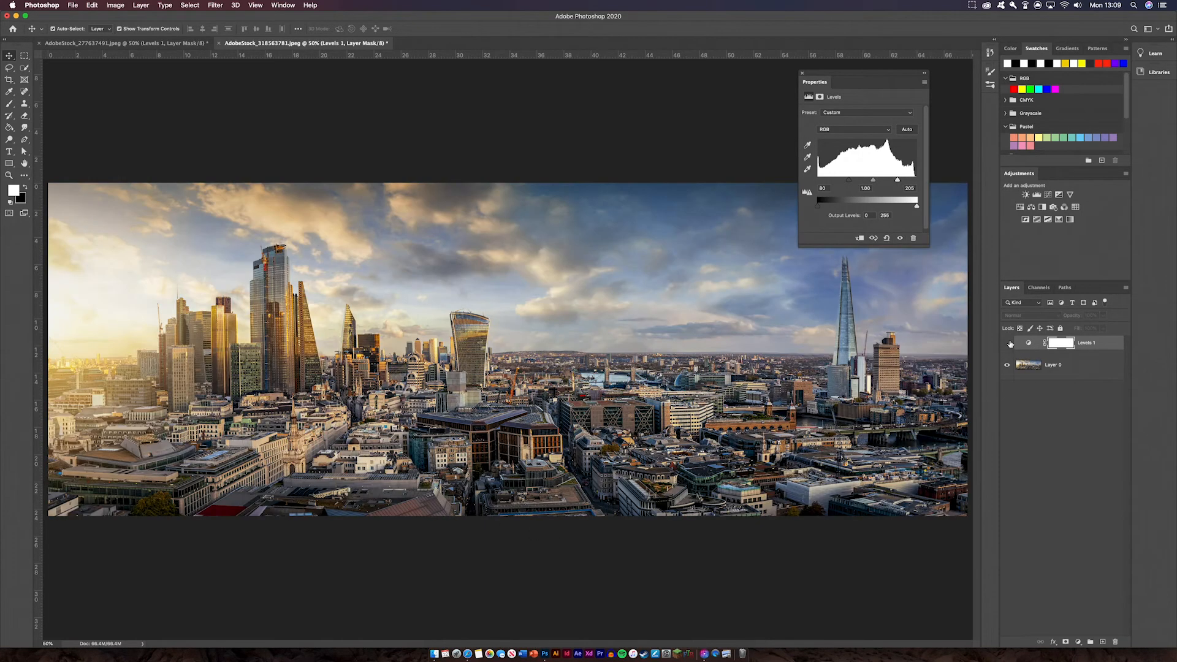
left_click(1009, 343)
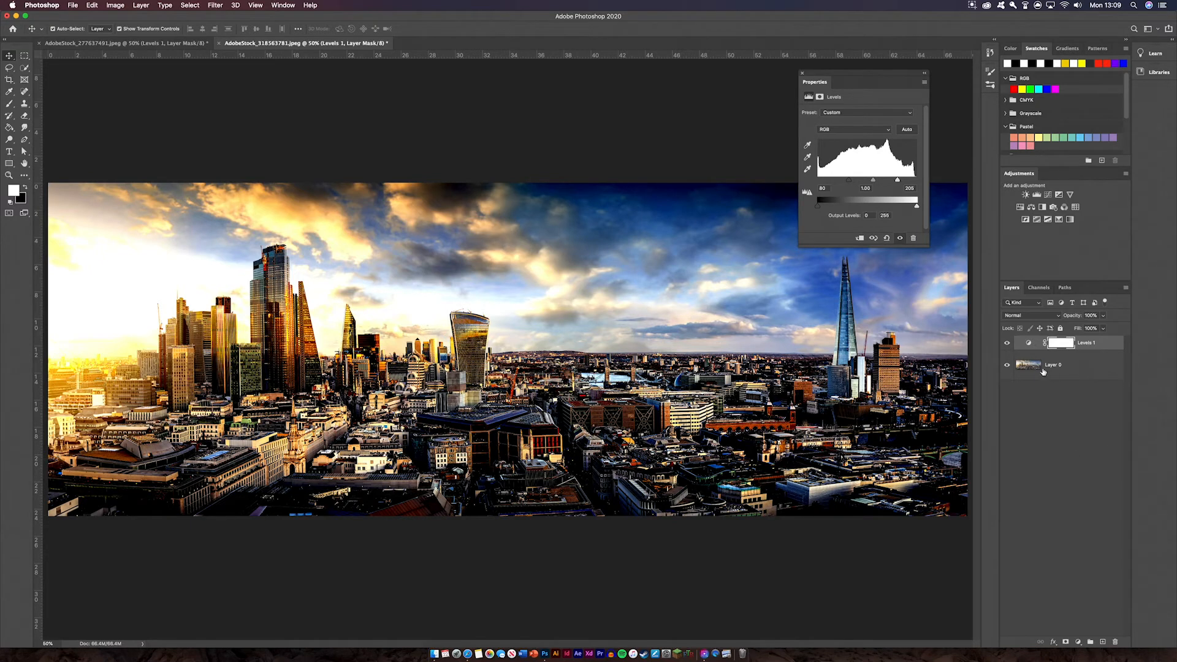
left_click(1007, 343)
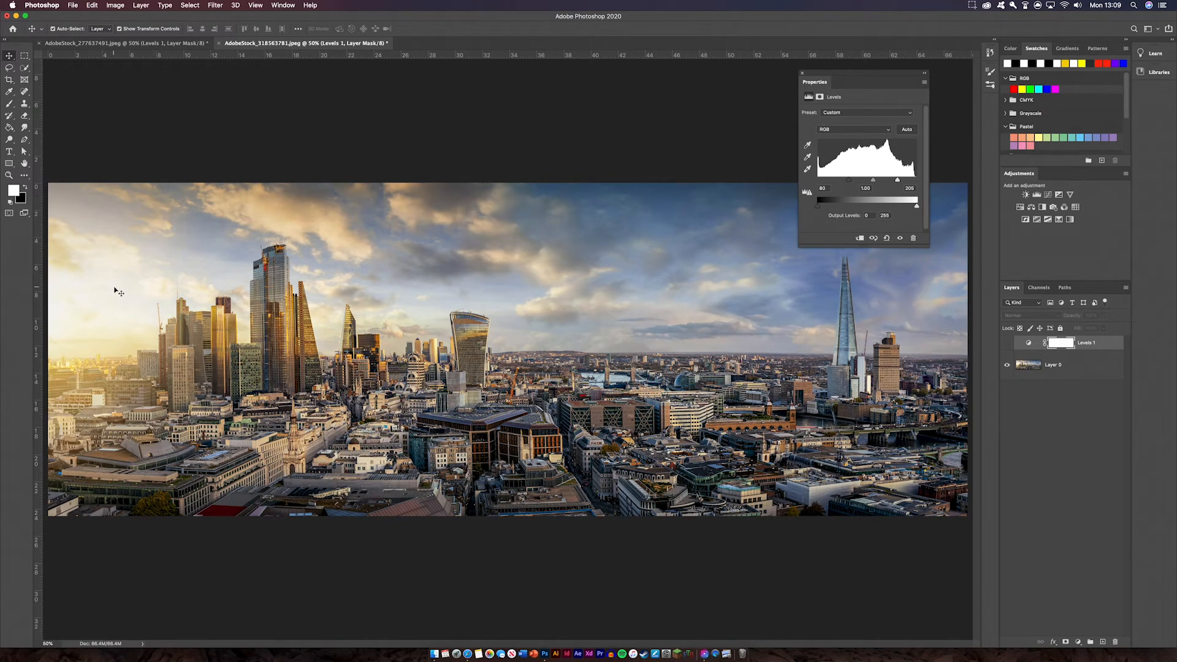
left_click(1007, 343)
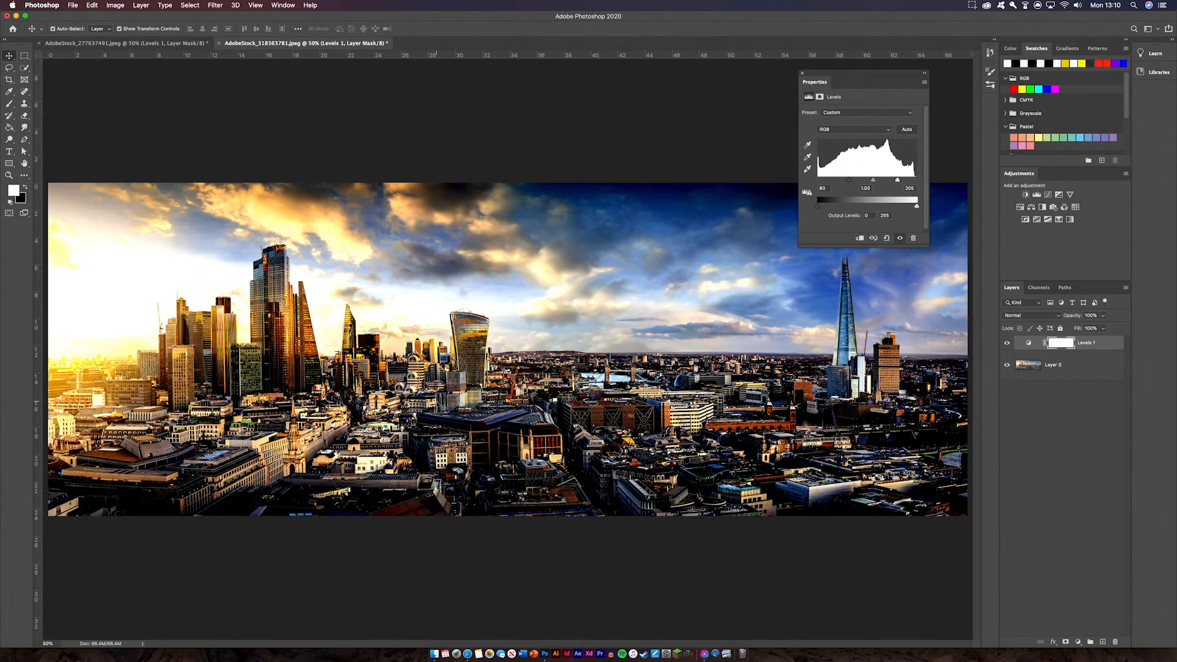
Try the daytime image's midtones at 0.75 and 2.00, and restore the input levels to 0, 1.00 and 255.
mouse_move(918, 209)
left_mouse_down()
mouse_move(898, 209)
mouse_move(928, 209)
left_mouse_up()
left_click_drag(817, 207, 817, 207)
mouse_move(873, 180)
left_mouse_down()
mouse_move(859, 181)
mouse_move(879, 183)
left_mouse_up()
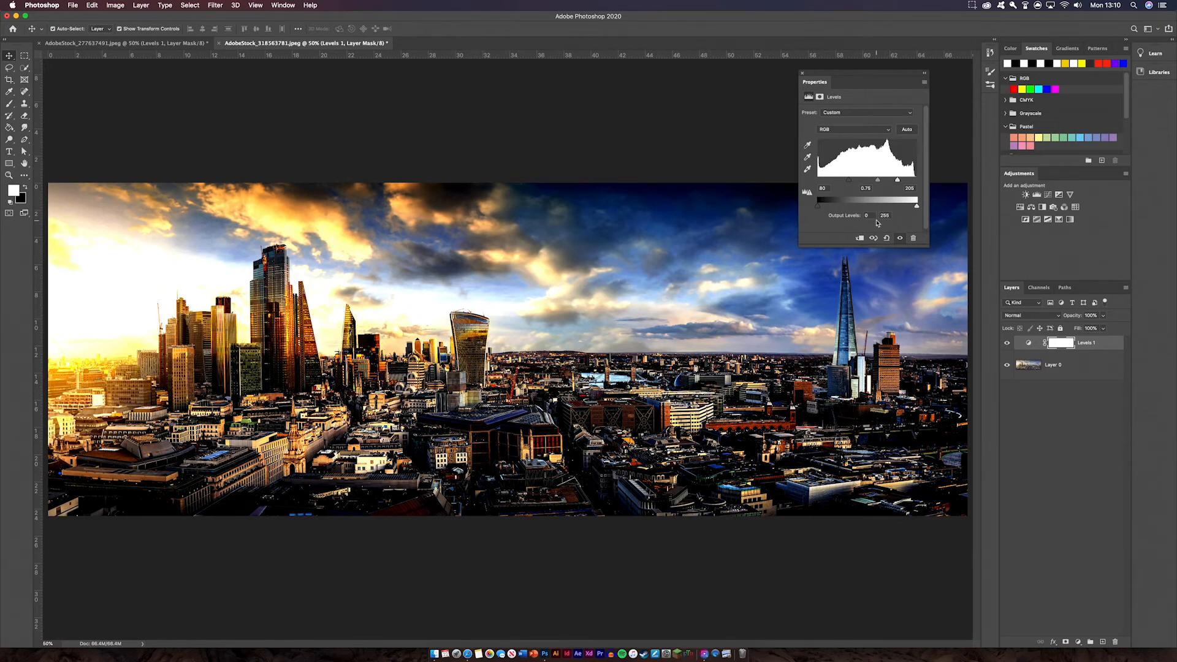
left_click_drag(877, 180, 839, 180)
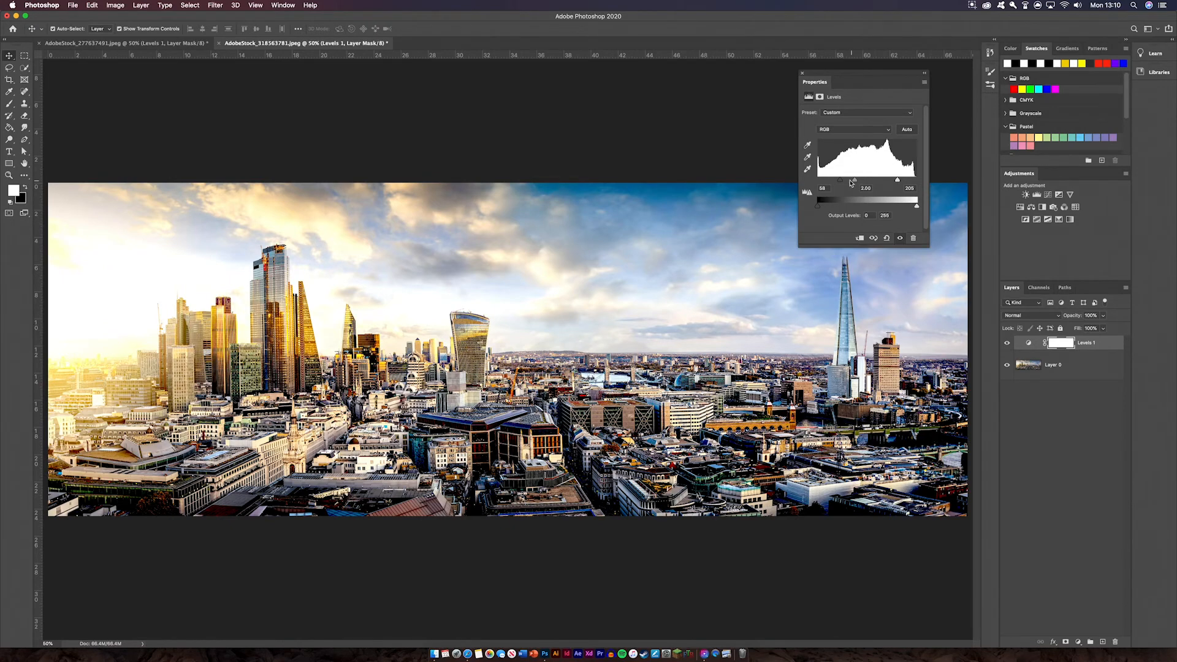
left_click_drag(840, 180, 865, 181)
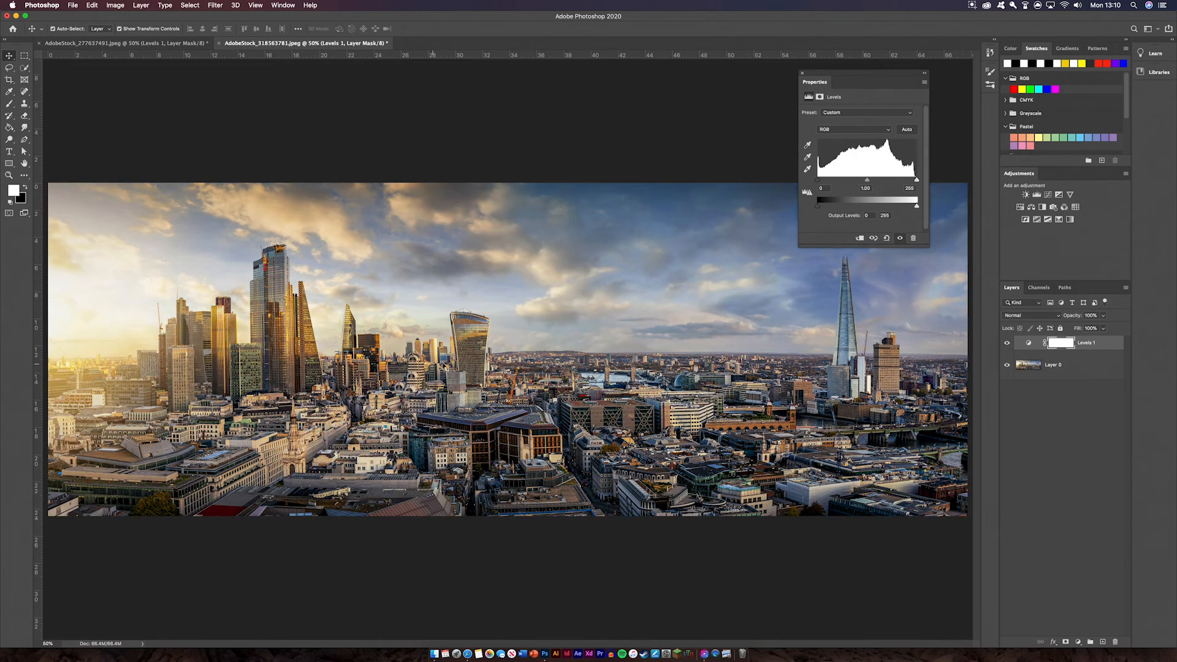
Increase the daytime image's contrast with the black input level at 64 and the white input level at 208.
left_click_drag(818, 180, 842, 180)
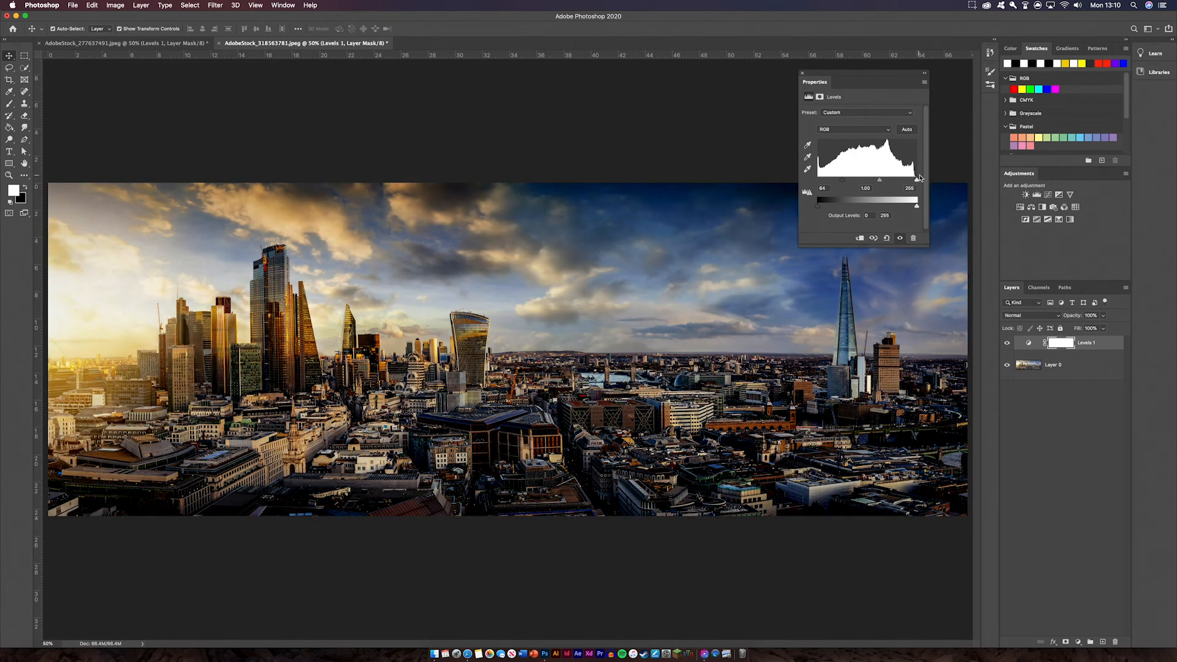
left_click_drag(917, 179, 898, 180)
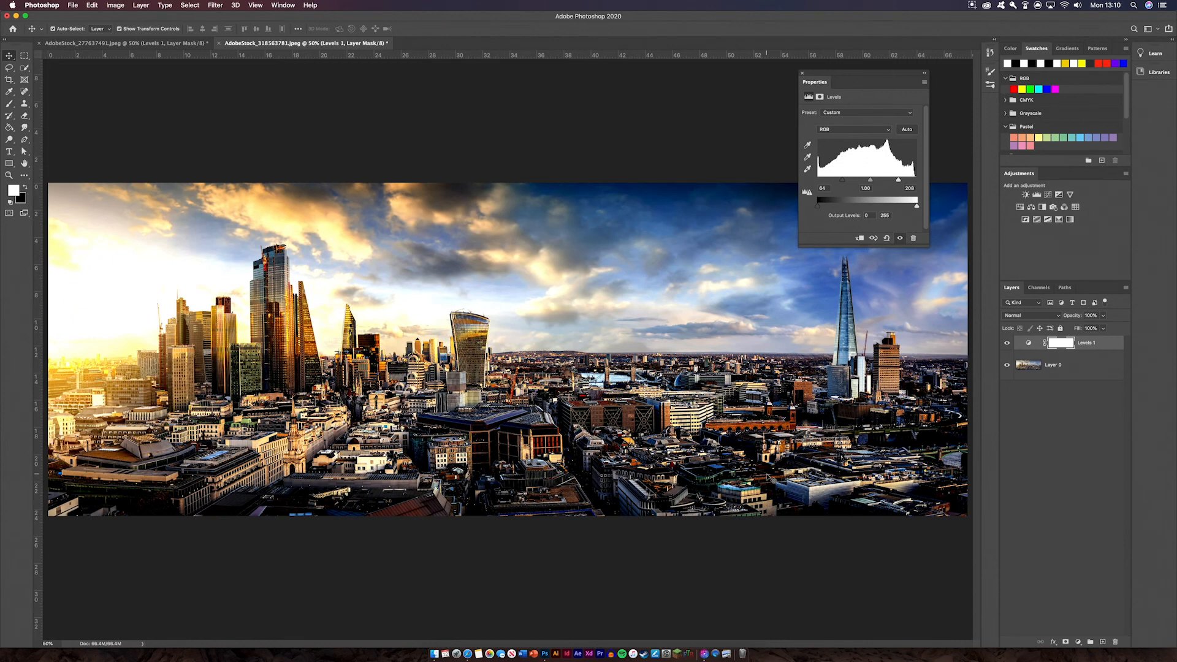